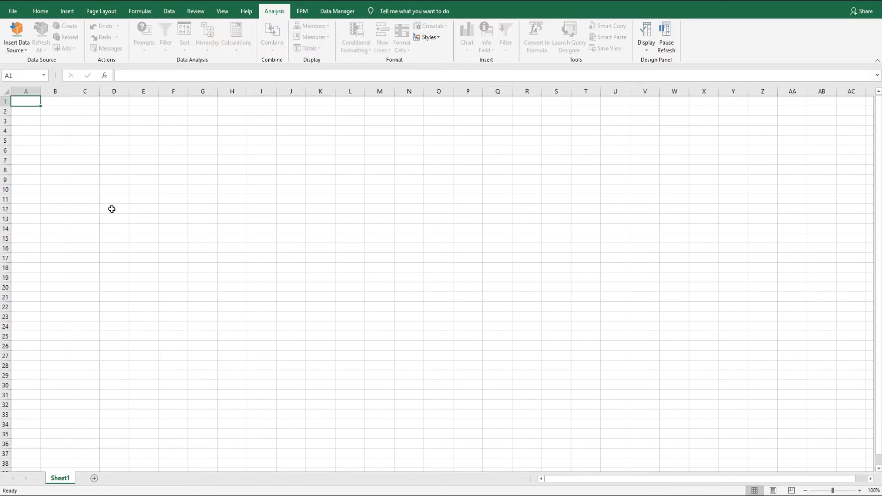
# Start selecting a data source, skip the BusinessObjects BI Platform logon and choose the BW4 HANA connection
pyautogui.click(19, 51)
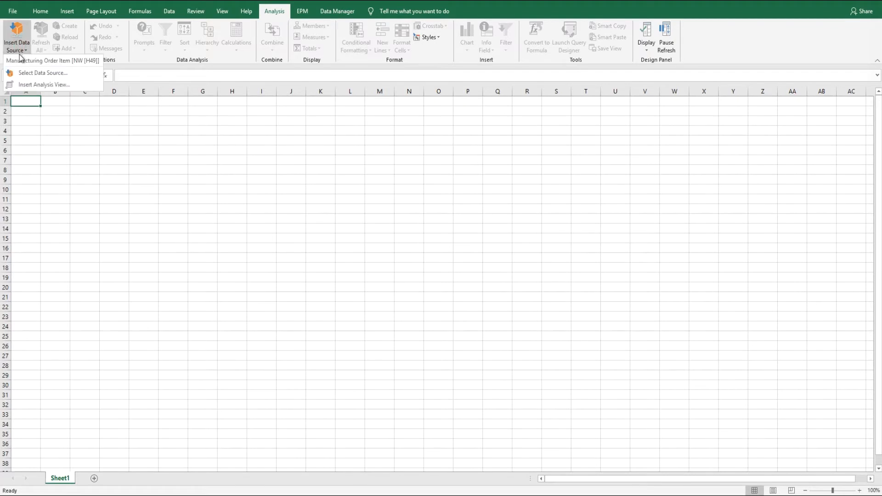
pyautogui.click(31, 74)
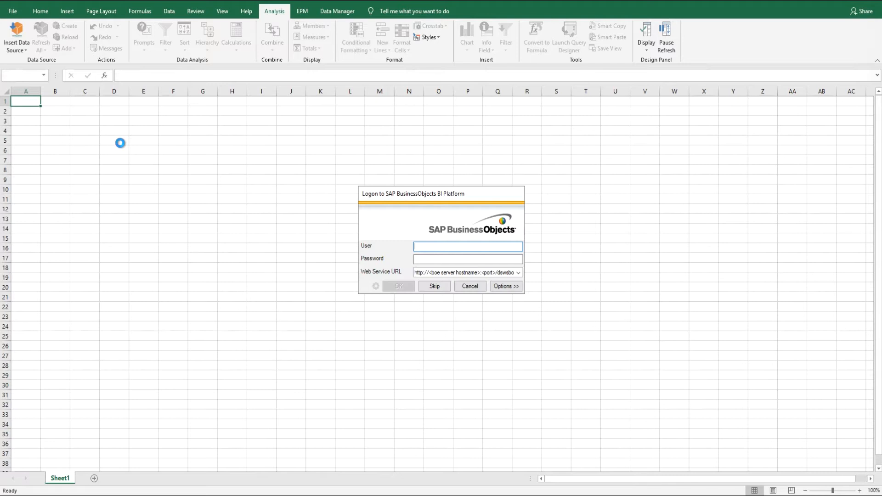
pyautogui.click(434, 286)
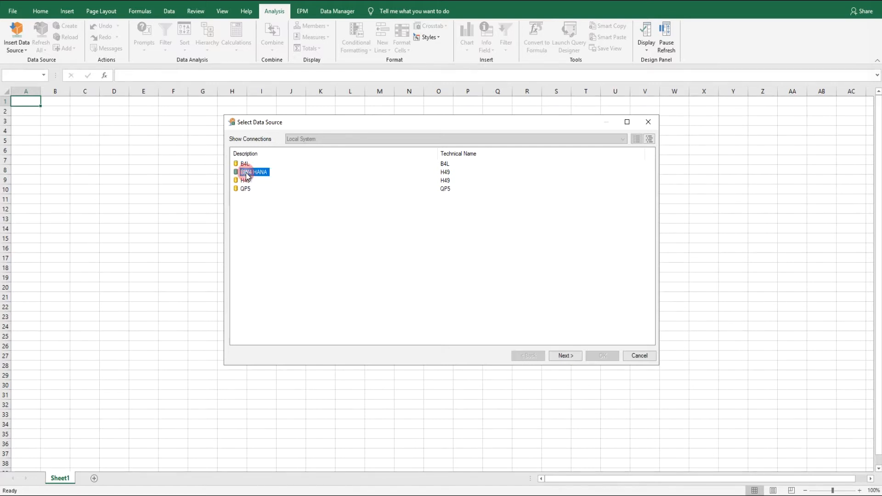
pyautogui.click(566, 356)
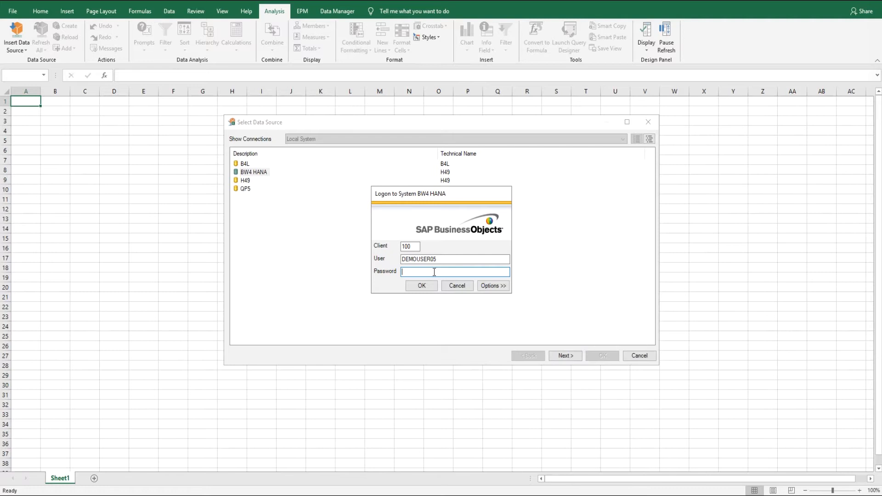
# Log on to BW4 HANA as DEMOUSER03 with the account password
pyautogui.click(442, 260)
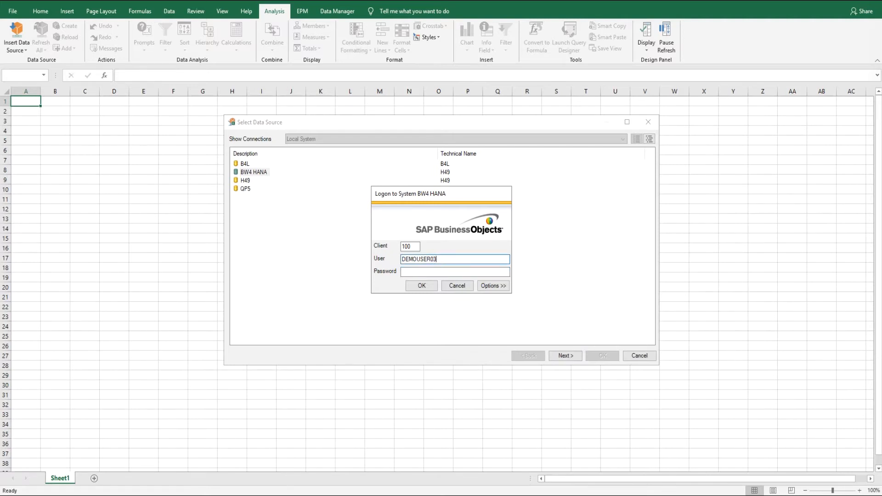
pyautogui.press('Tab')
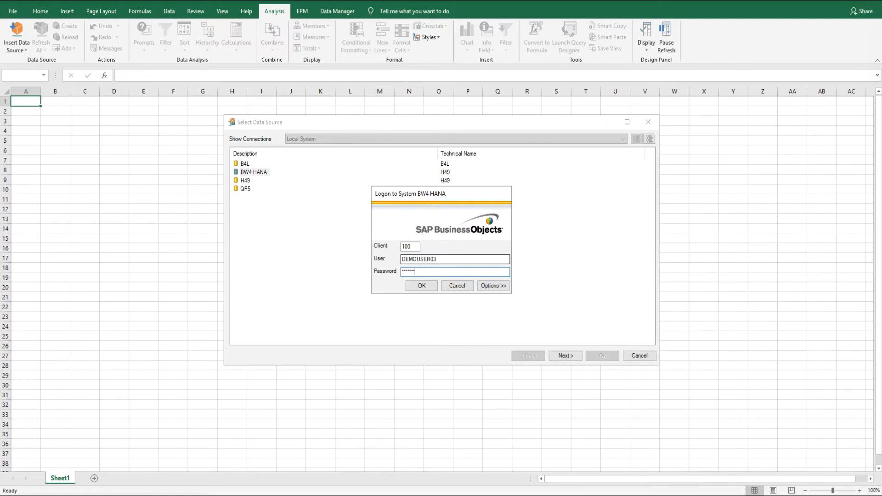
pyautogui.press('Return')
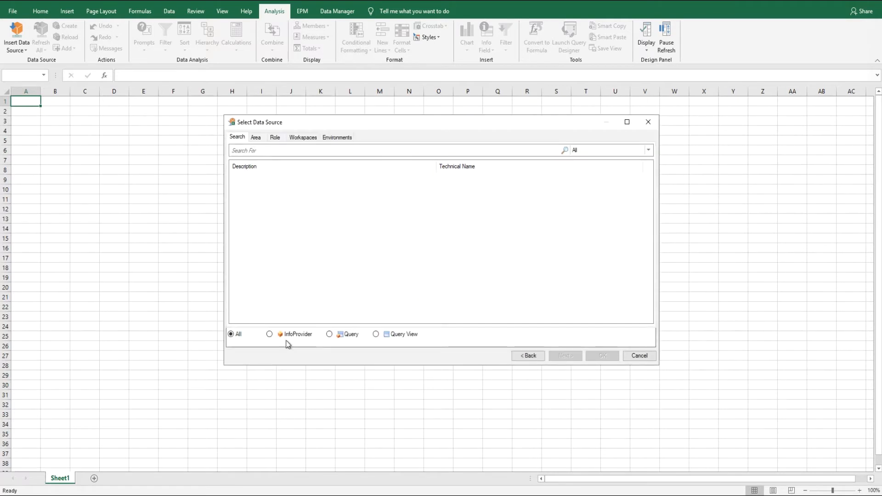
# Restrict the data source search to InfoProviders and search for "manufacturing"
pyautogui.click(269, 334)
pyautogui.click(274, 149)
pyautogui.write('*')
pyautogui.write('m')
pyautogui.write('anufacturing')
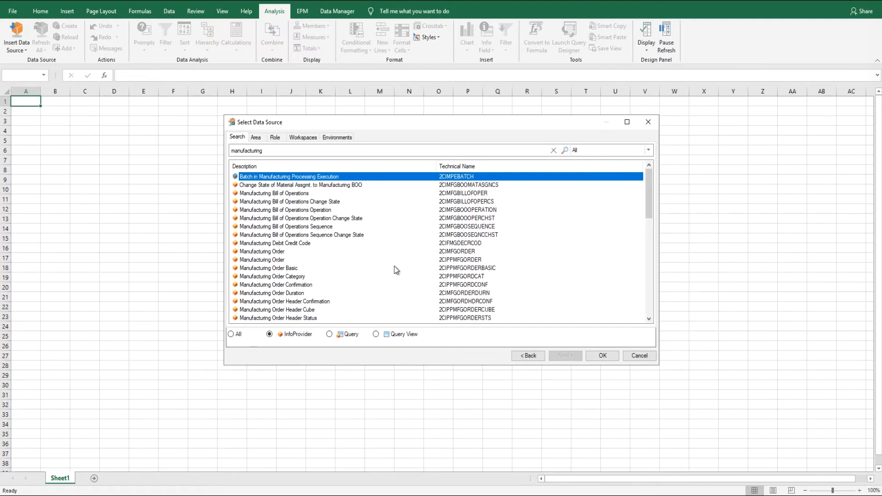
# Insert the Manufacturing Order Item InfoProvider with technical name 2CIMFGORDERITEM as the sheet's data source
pyautogui.click(649, 318)
pyautogui.click(648, 319)
pyautogui.click(649, 318)
pyautogui.click(649, 318)
pyautogui.click(279, 294)
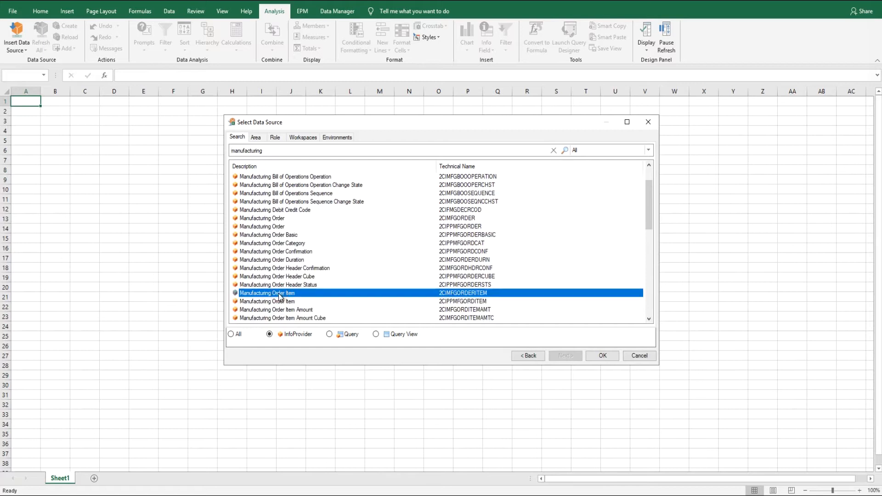
pyautogui.doubleClick(279, 295)
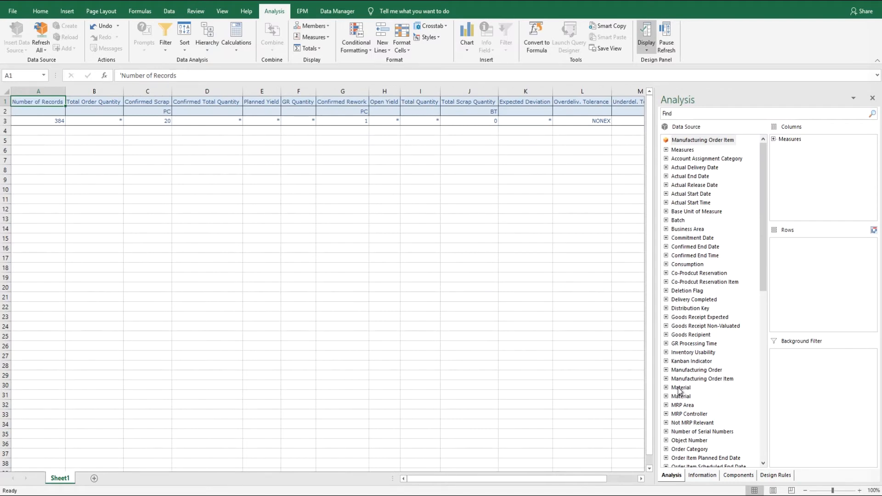
# Add the first Material field to the crosstab rows, and close the workbook without saving
pyautogui.moveTo(678, 388); pyautogui.dragTo(816, 280)
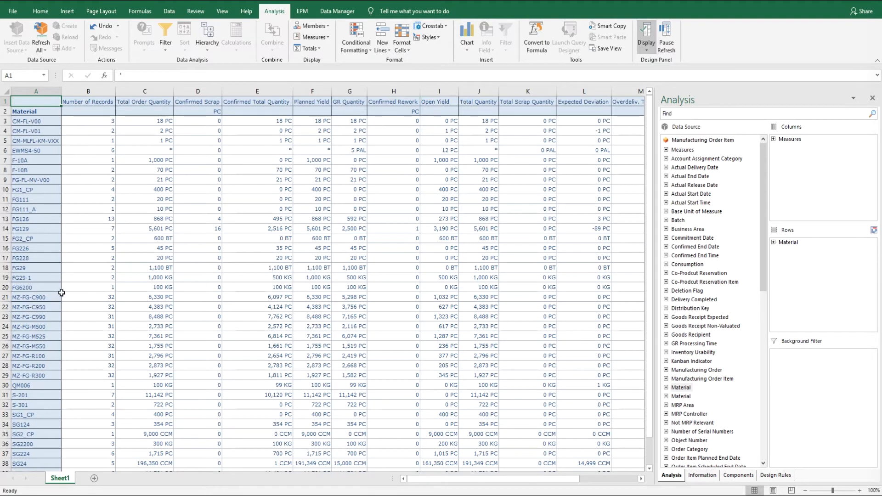
pyautogui.click(874, 1)
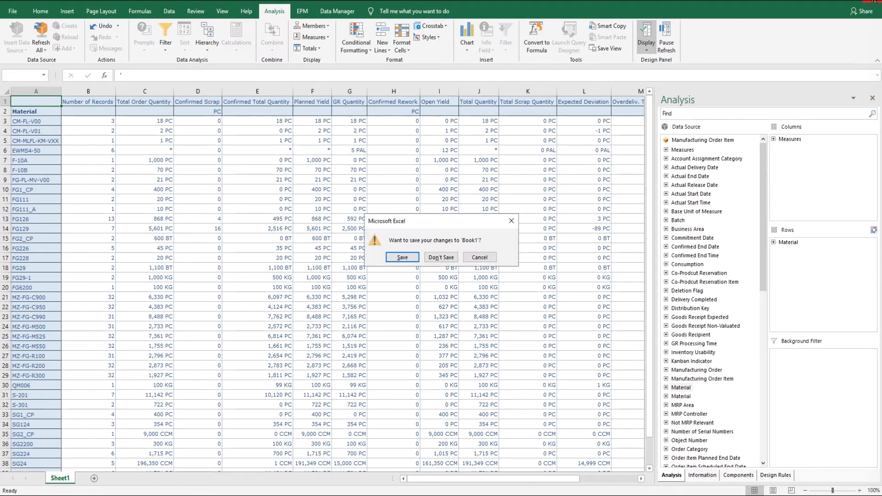
pyautogui.click(441, 258)
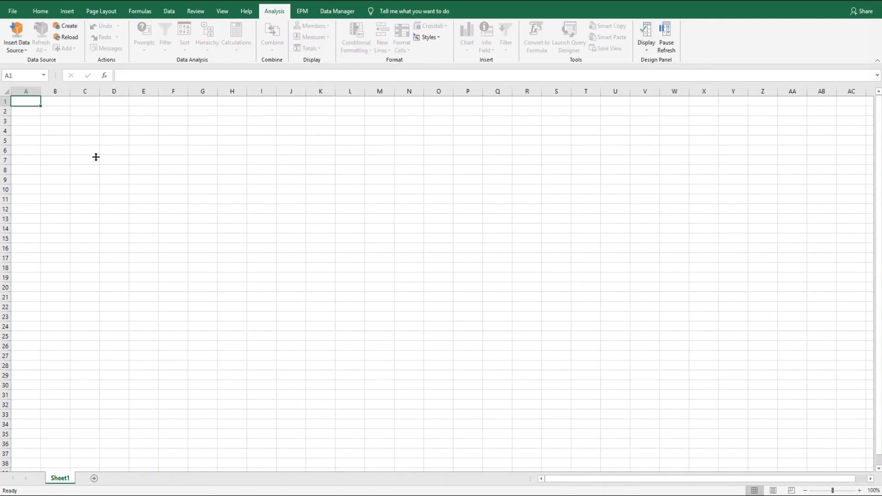
# Select a data source in the blank workbook through the BW4 HANA connection, skipping the BI Platform logon
pyautogui.click(18, 46)
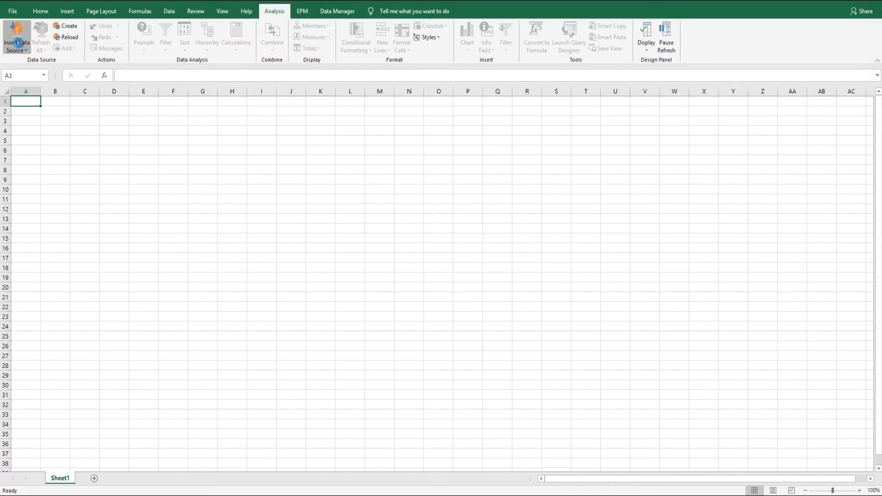
pyautogui.click(40, 76)
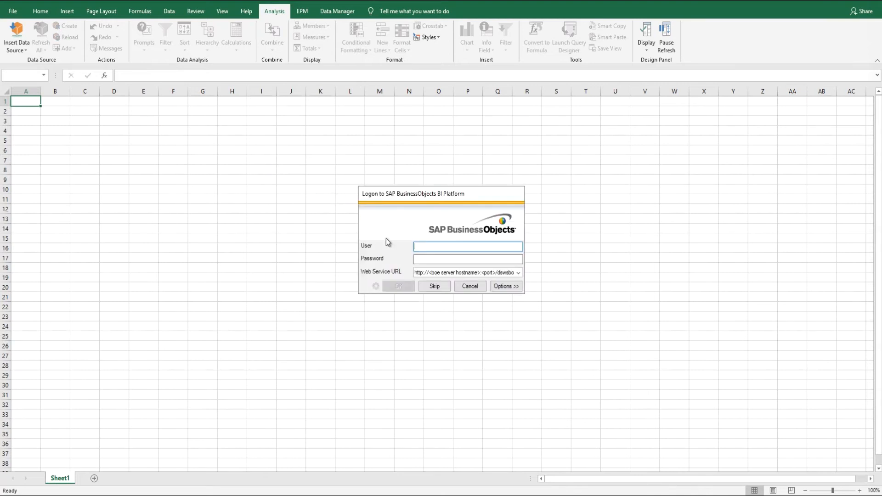
pyautogui.click(436, 286)
pyautogui.doubleClick(254, 173)
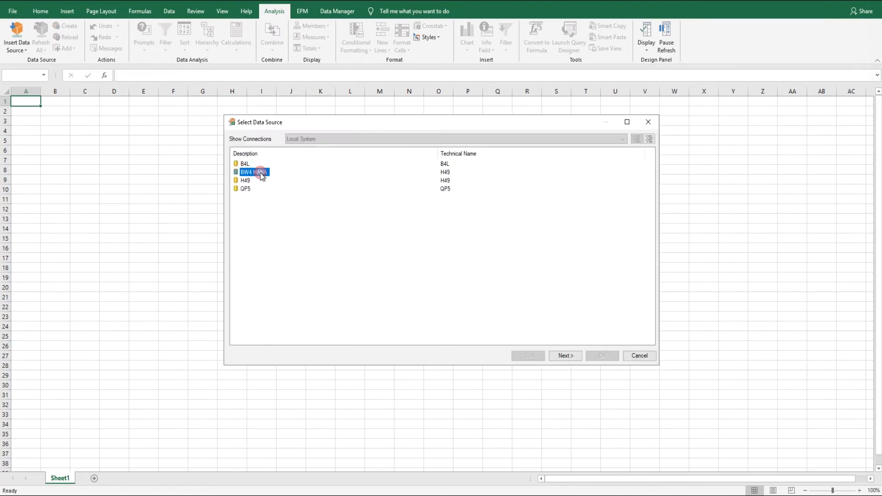
# Log on to BW4 HANA as DEMOUSER04 with the account password
pyautogui.click(447, 259)
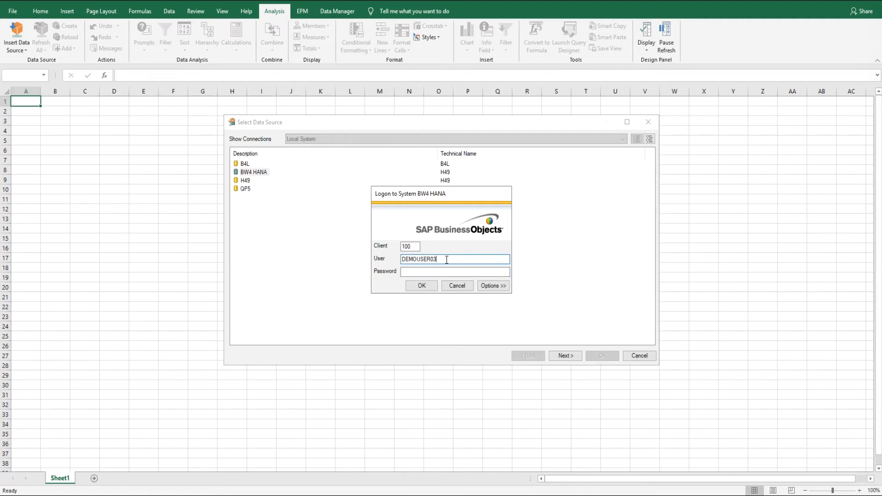
pyautogui.write('4')
pyautogui.press('Tab')
pyautogui.press('Return')
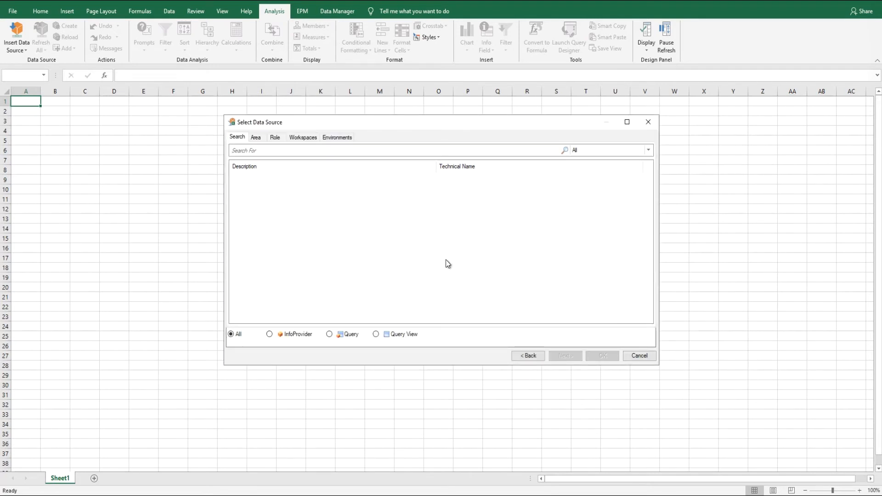
# Search all data sources for "manufacturing" and insert Manufacturing Order Item with technical name 2CIMFGORDERITEM
pyautogui.click(376, 151)
pyautogui.write('manufacturing')
pyautogui.press('Return')
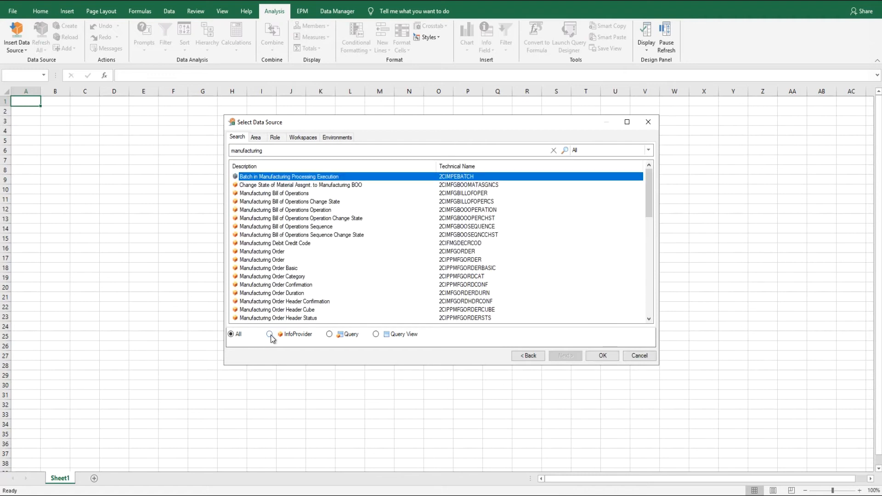
pyautogui.scroll(-5, 304, 281)
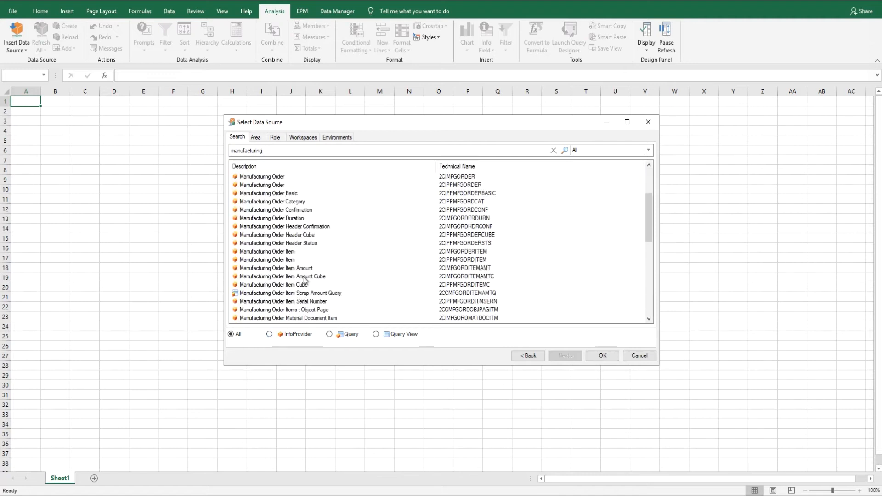
pyautogui.doubleClick(278, 253)
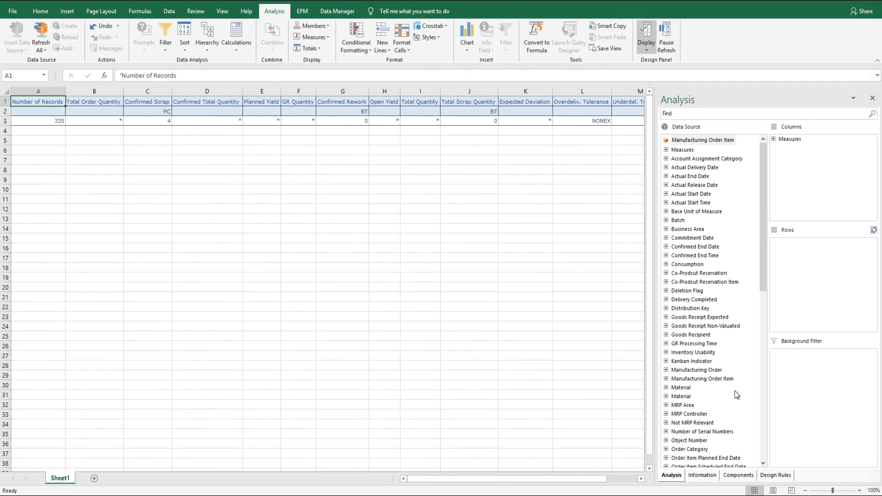
# Break the crosstab down by the first Material field in the rows, and close the workbook without saving
pyautogui.scroll(-5, 733, 390)
pyautogui.scroll(5, 732, 387)
pyautogui.moveTo(685, 389); pyautogui.dragTo(812, 294)
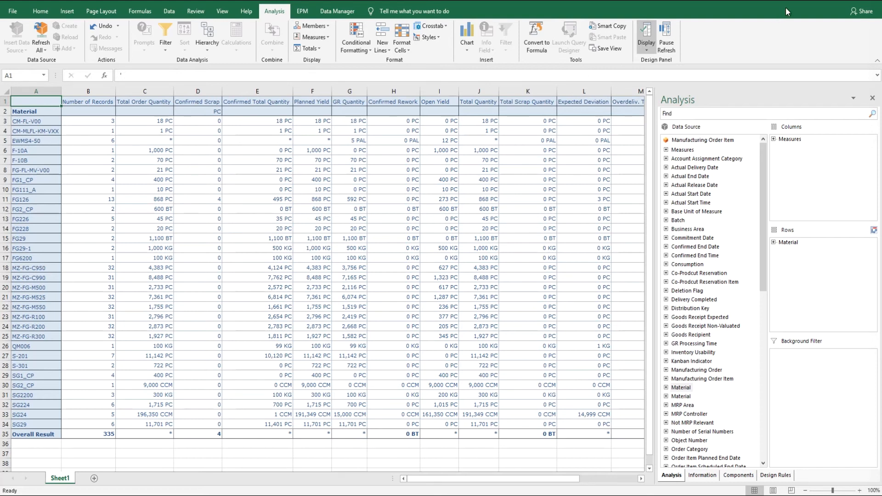
pyautogui.click(875, 1)
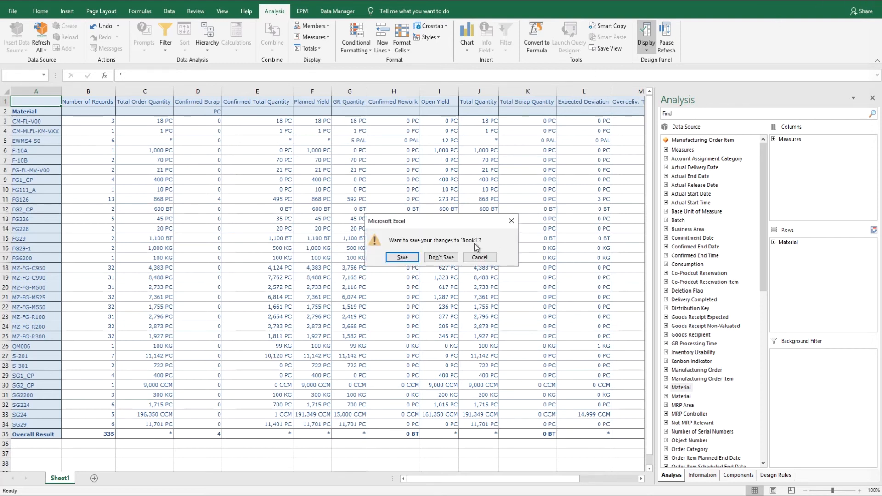
pyautogui.click(441, 258)
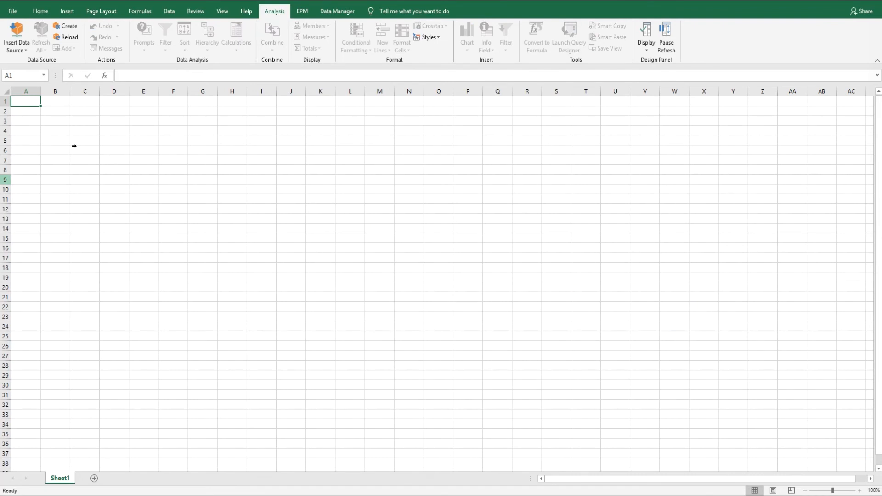
# Start another data source selection, skip the BI Platform logon and open the BW4 HANA connection
pyautogui.click(18, 41)
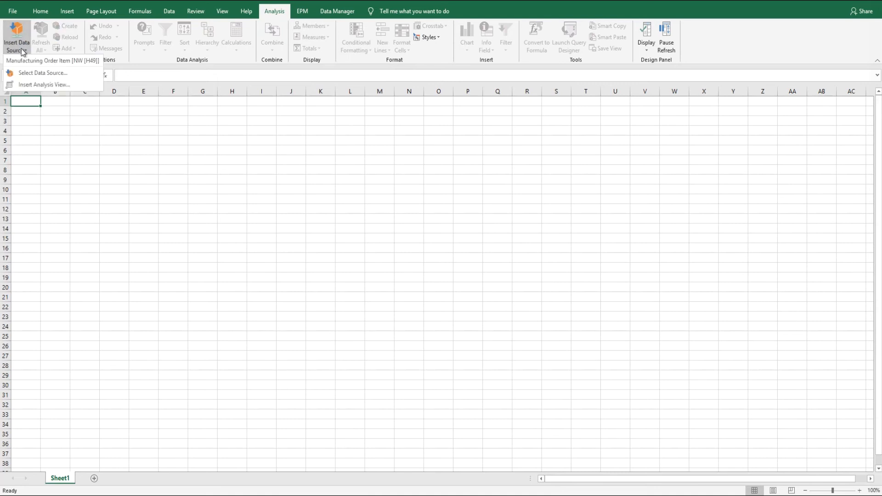
pyautogui.click(28, 75)
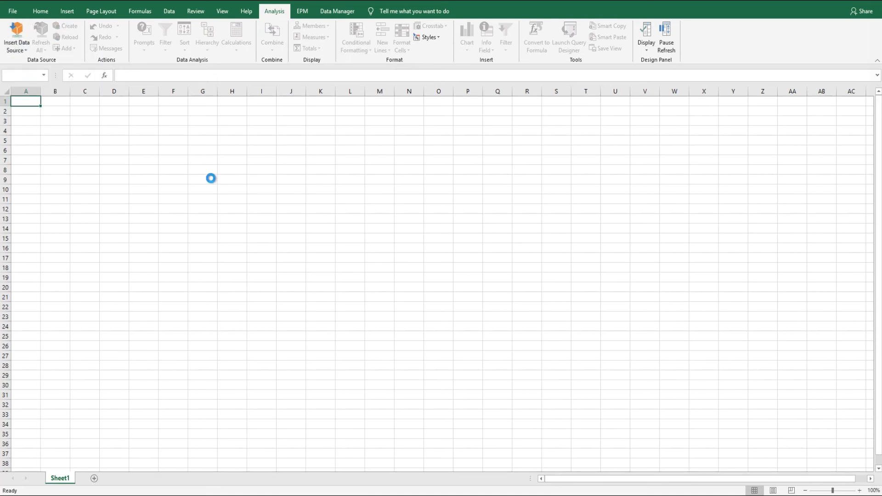
pyautogui.click(436, 287)
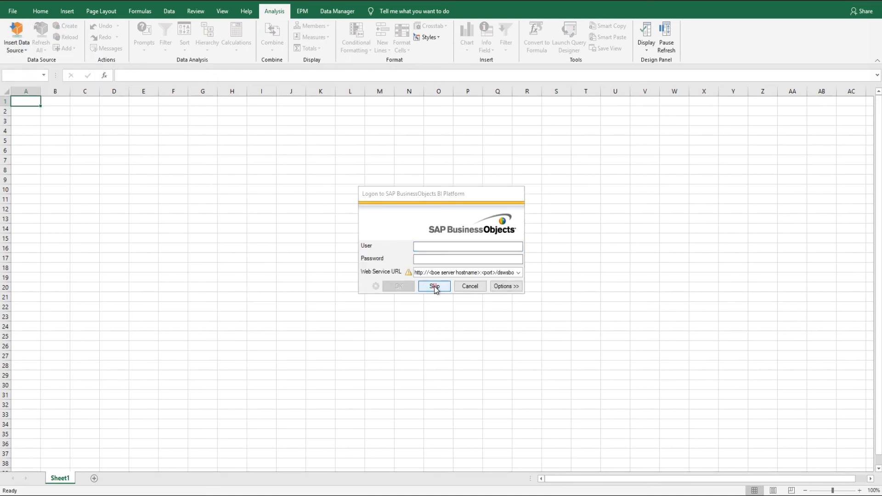
pyautogui.doubleClick(254, 172)
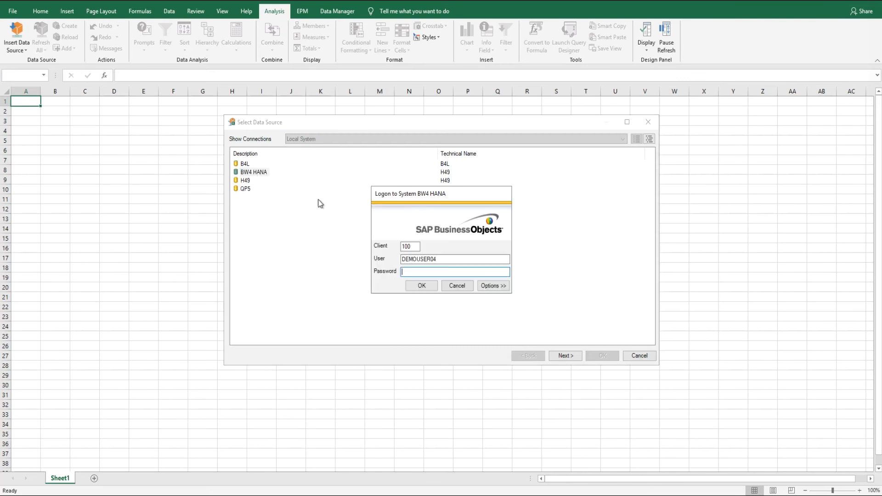
# Log on to BW4 HANA as DEMOUSER05 with the account password
pyautogui.click(442, 259)
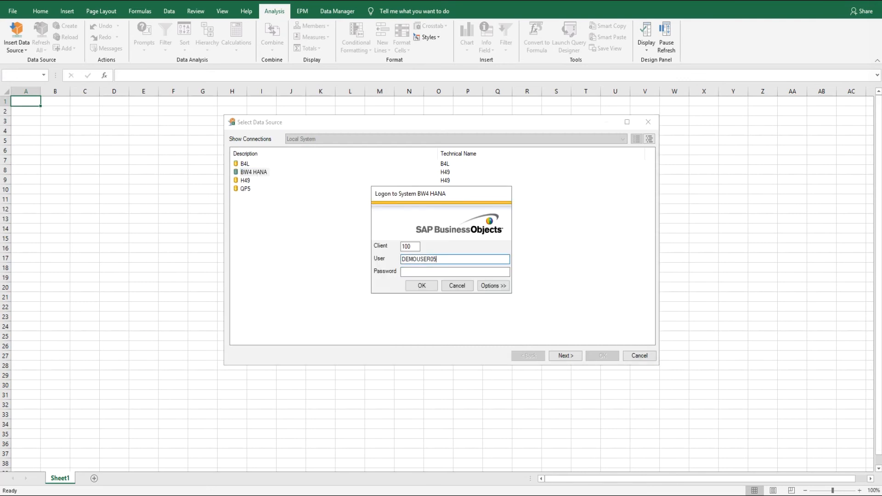
pyautogui.click(455, 272)
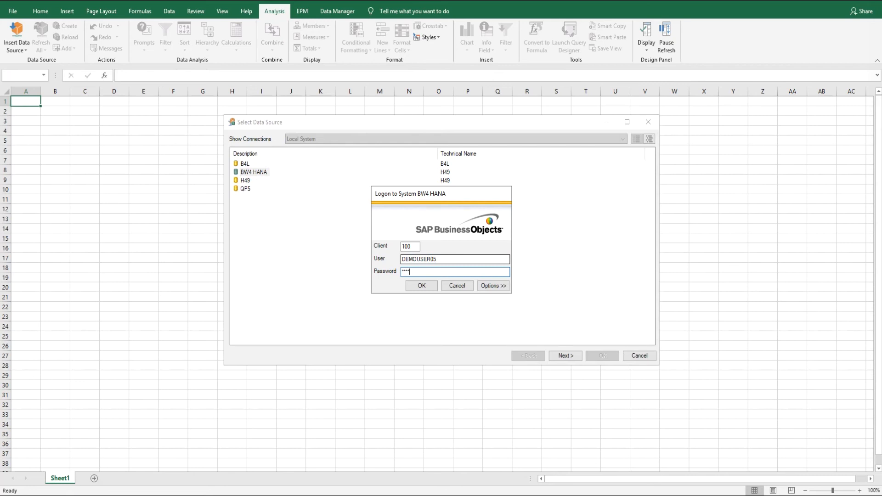
pyautogui.press('Return')
# Search for "manufacturing" data sources, limited to InfoProviders
pyautogui.click(303, 151)
pyautogui.write('manufacturing')
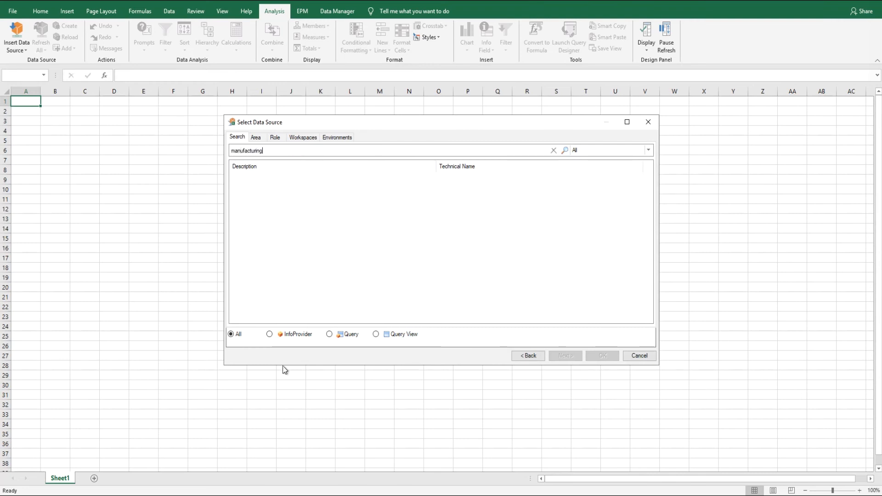
pyautogui.click(269, 335)
pyautogui.click(276, 151)
pyautogui.press('Return')
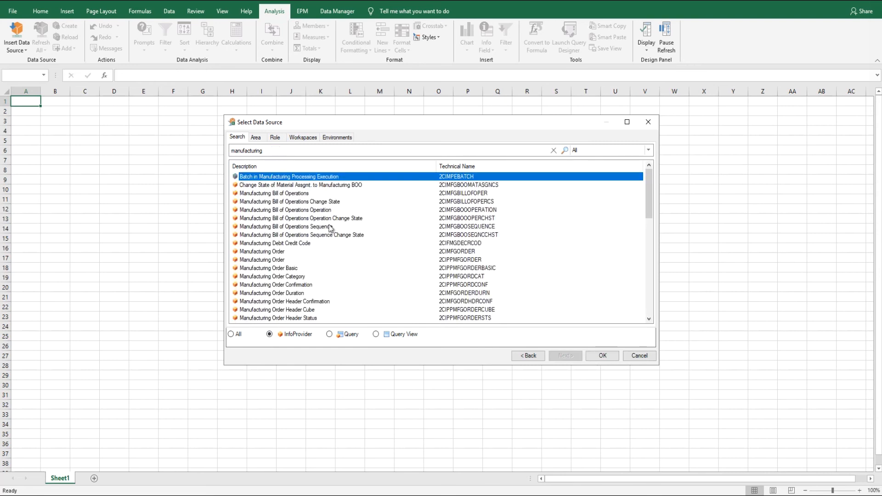
# Insert the Manufacturing Order Item InfoProvider (2CIMFGORDERITEM) and add the first Material field to the rows
pyautogui.scroll(-2, 330, 228)
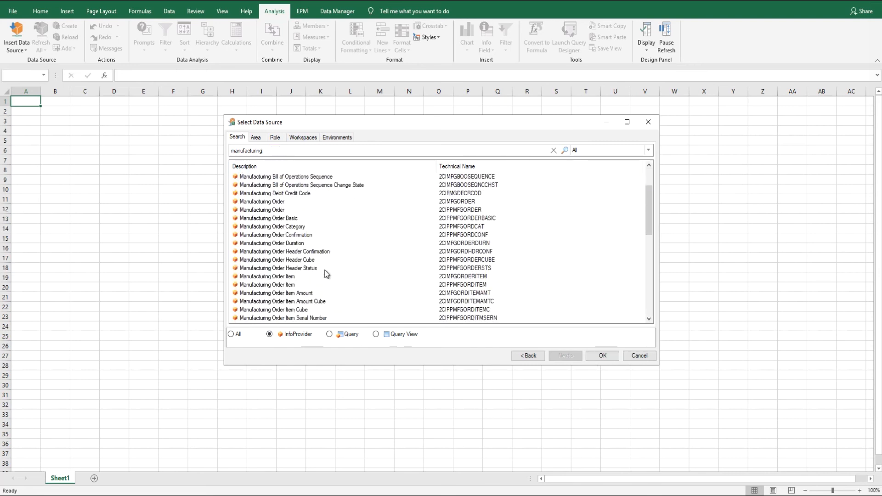
pyautogui.doubleClick(272, 277)
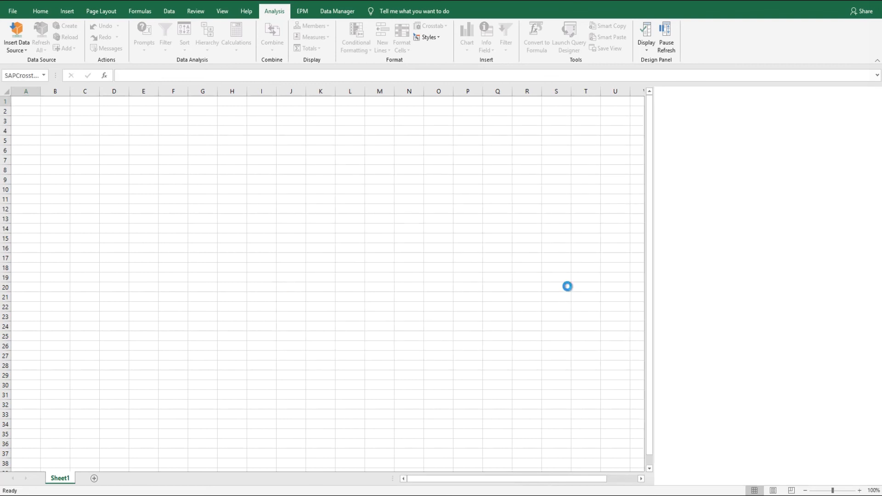
pyautogui.moveTo(681, 388); pyautogui.dragTo(815, 278)
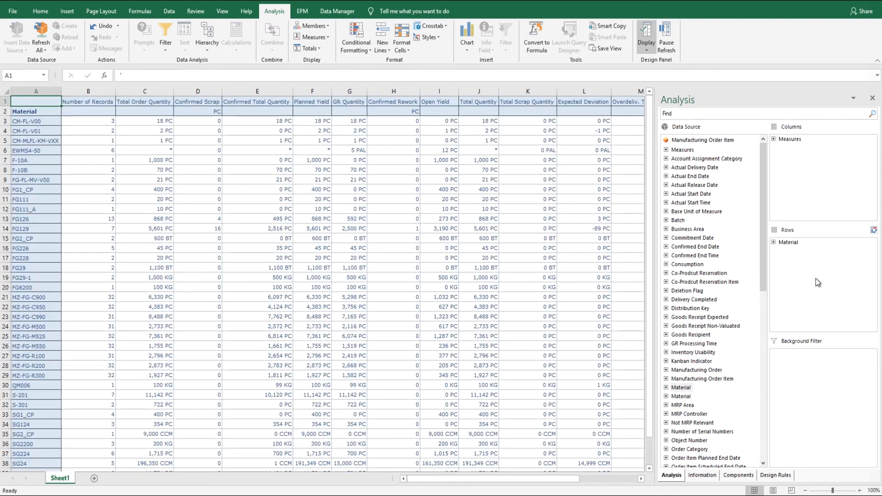